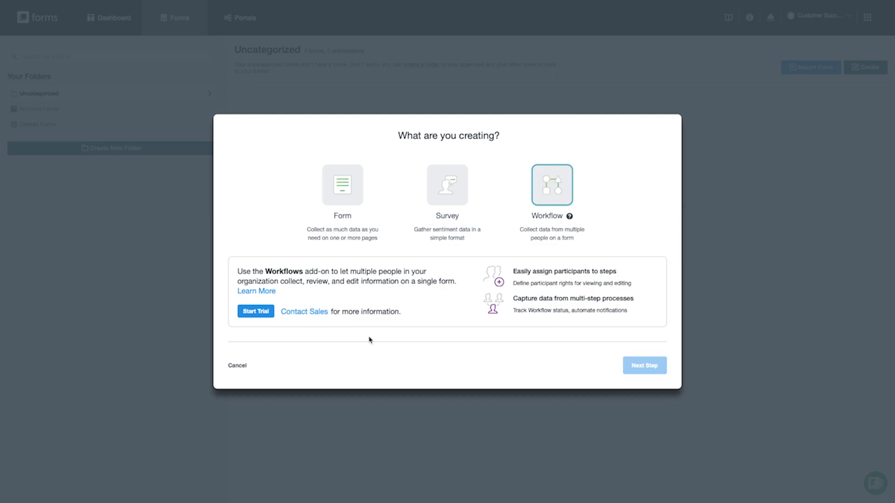
# Create a blank form named HIPAATEST in the Uncategorized folder
pyautogui.click(344, 201)
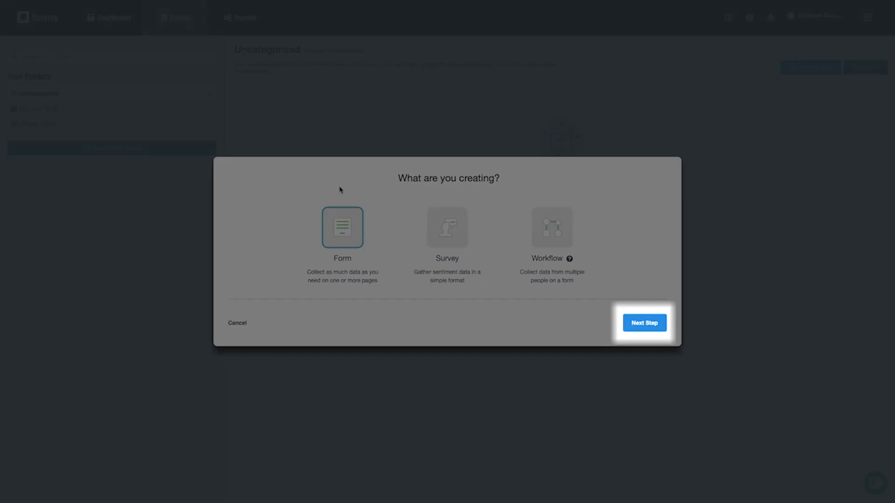
pyautogui.click(651, 329)
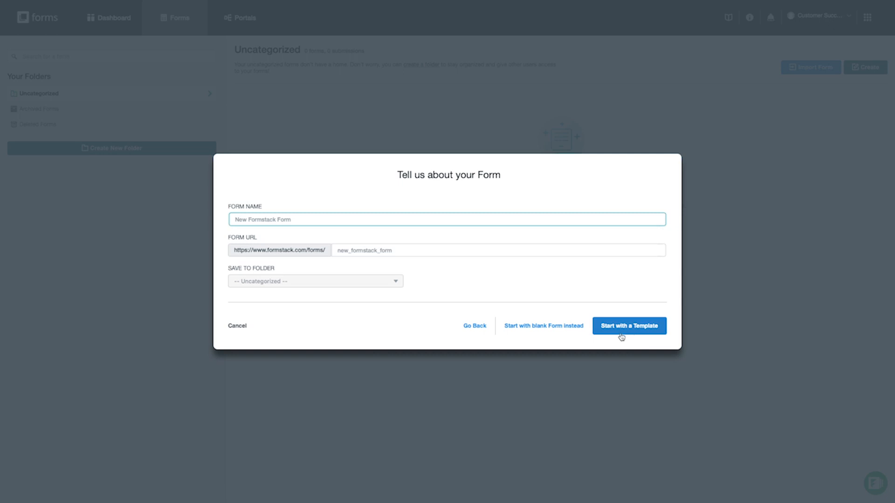
pyautogui.write('HIPAA')
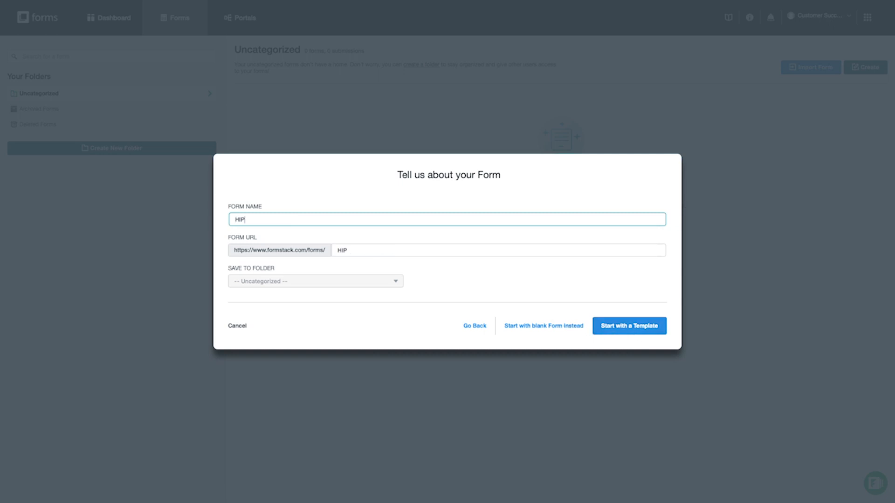
pyautogui.write('TEST')
pyautogui.click(521, 326)
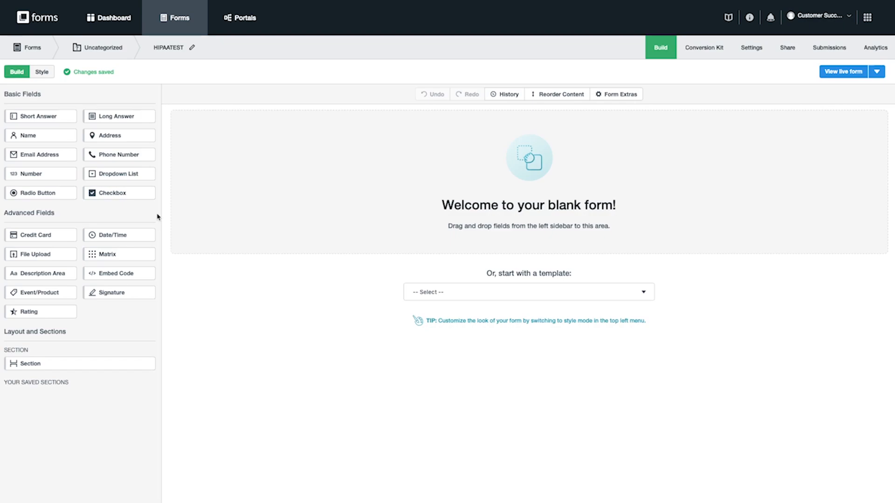
# Add Name, Email, Phone and Checkbox fields to the blank form, in that order
pyautogui.moveTo(32, 137); pyautogui.dragTo(214, 184)
pyautogui.moveTo(124, 154); pyautogui.dragTo(234, 218)
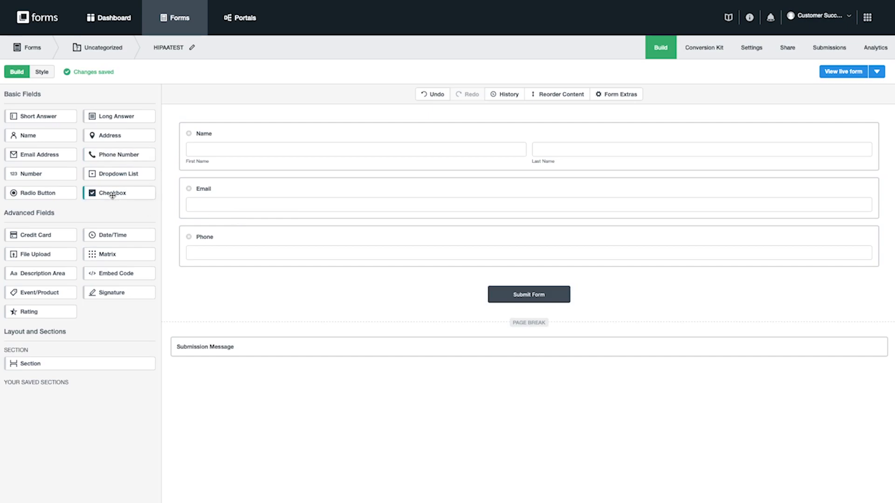
pyautogui.moveTo(126, 198); pyautogui.dragTo(284, 270)
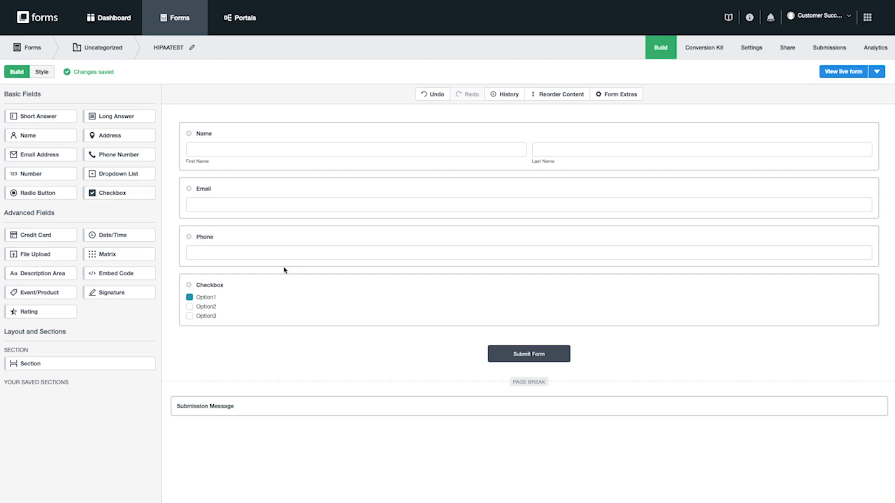
# Change the Name field's label to "Patient Name"
pyautogui.click(276, 143)
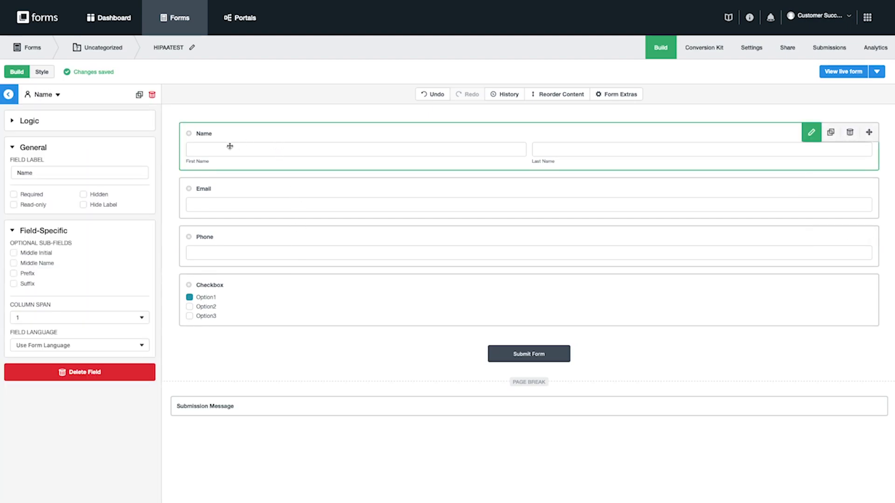
pyautogui.doubleClick(45, 172)
pyautogui.press('BackSpace')
pyautogui.write('Patient Name')
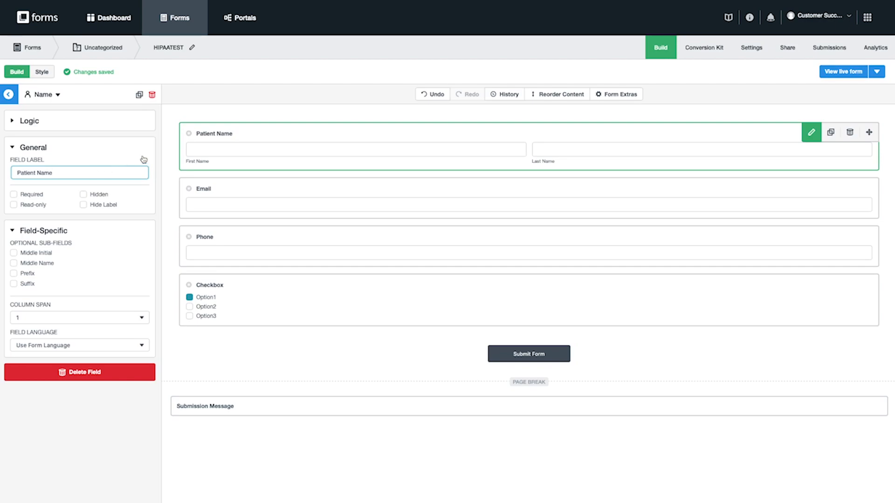
# Open the Checkbox field's settings and review the field types it can be changed to
pyautogui.click(254, 292)
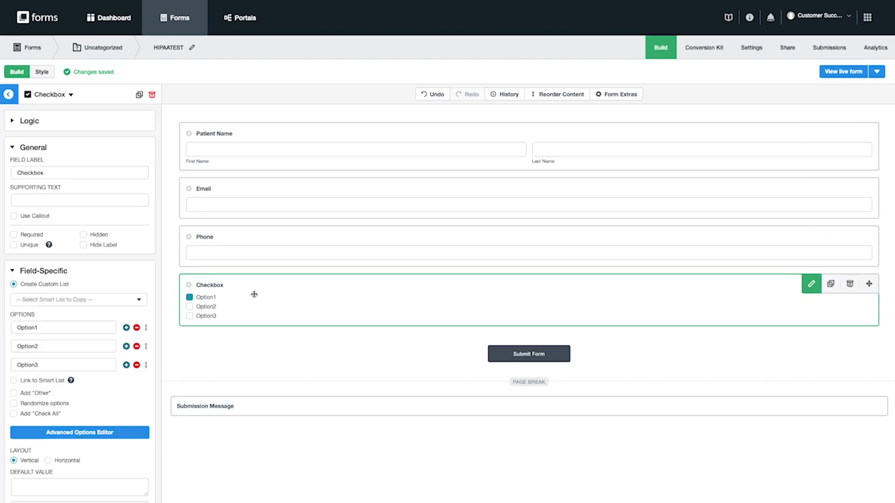
pyautogui.click(71, 95)
pyautogui.scroll(-5, 56, 138)
pyautogui.scroll(-2, 57, 138)
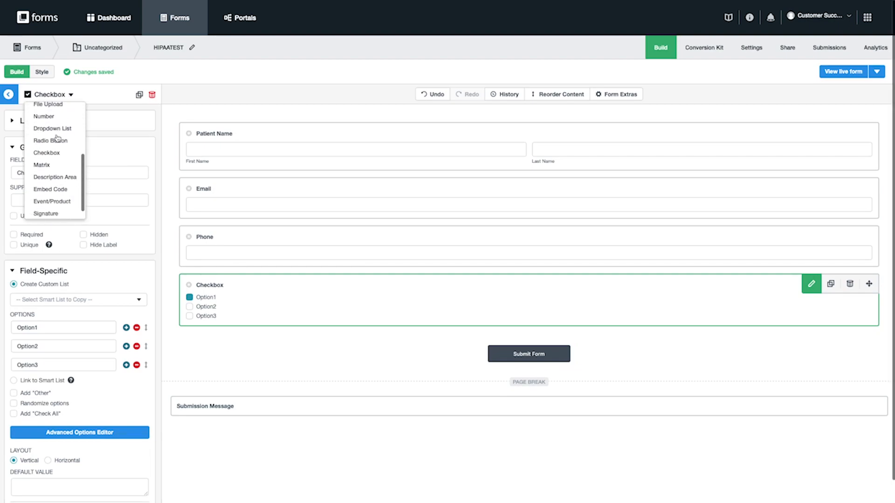
pyautogui.scroll(7, 57, 138)
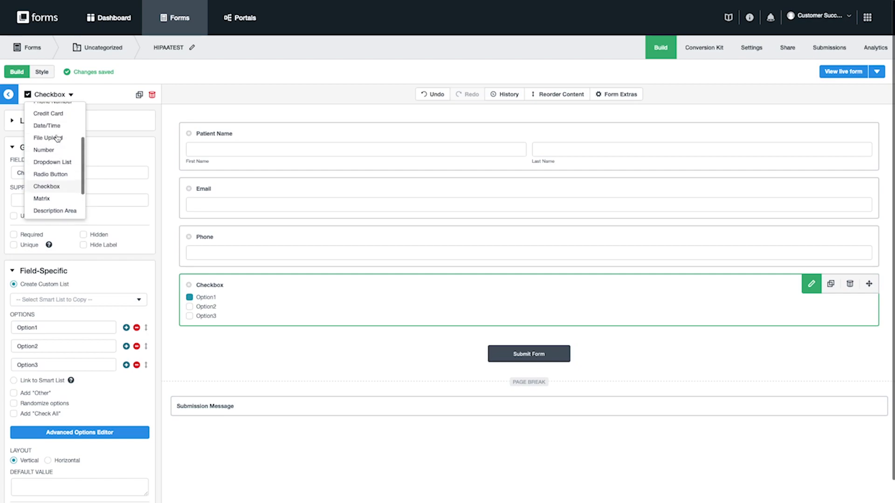
pyautogui.click(70, 95)
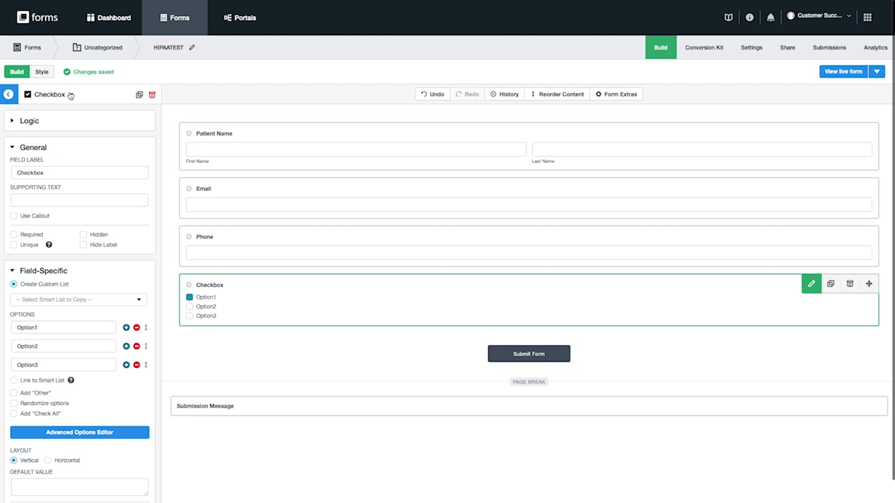
# Change the Checkbox field's label to "Symptoms present today"
pyautogui.doubleClick(53, 171)
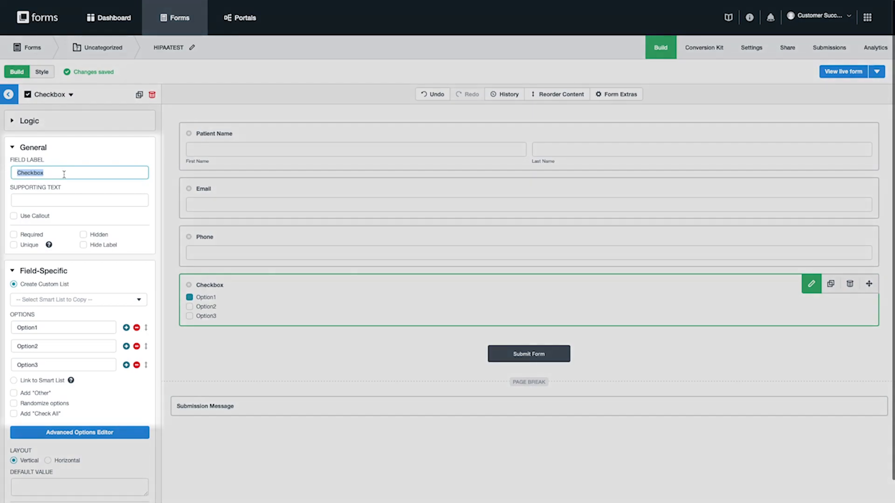
pyautogui.press('BackSpace')
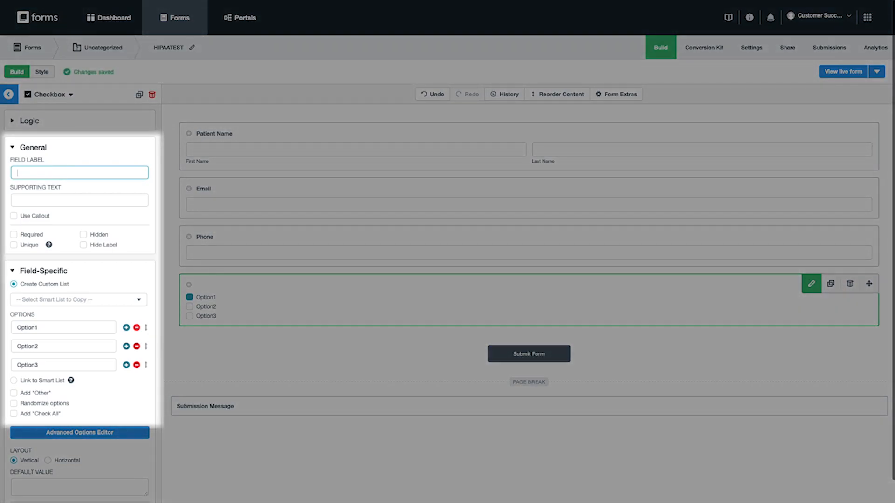
pyautogui.write('Syn')
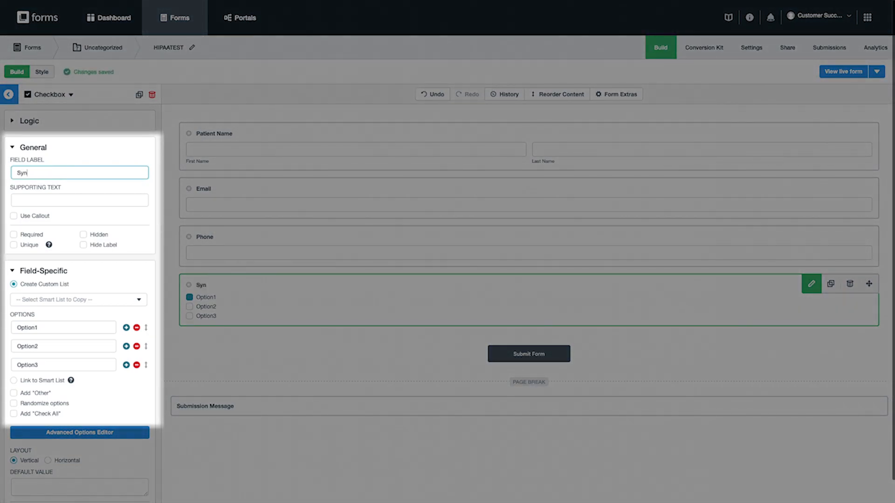
pyautogui.write('ptoms present today')
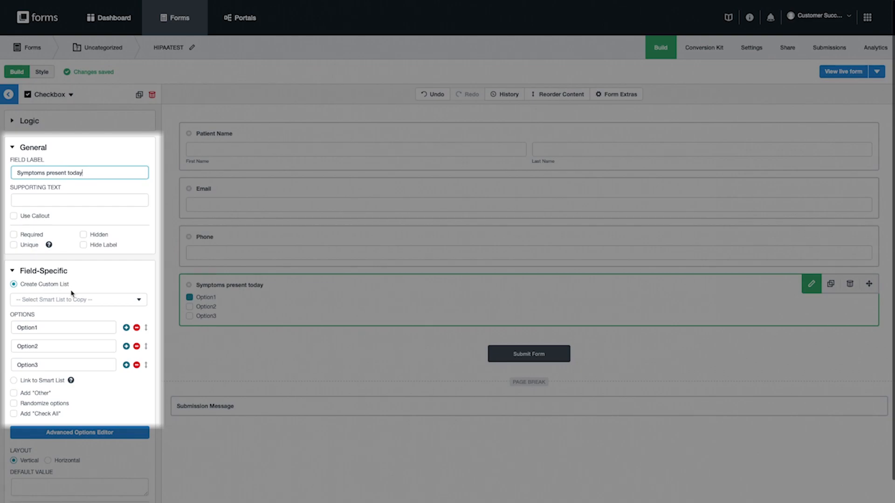
# Rename the three symptom checkbox options to Headache, Fever and Cough
pyautogui.doubleClick(54, 331)
pyautogui.write('Headache')
pyautogui.press('Tab')
pyautogui.write('Fever')
pyautogui.press('Tab')
pyautogui.write('Cough')
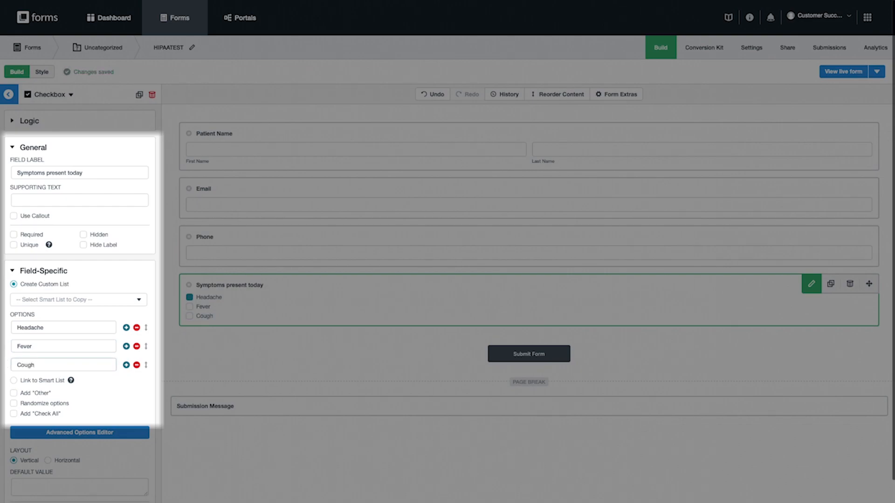
# Add an "Other" option to the symptoms field and make the field required
pyautogui.click(14, 393)
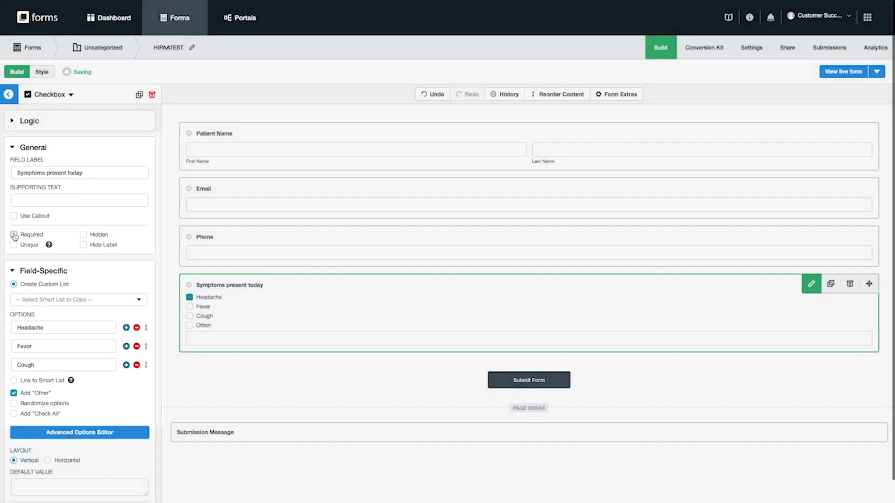
pyautogui.click(13, 234)
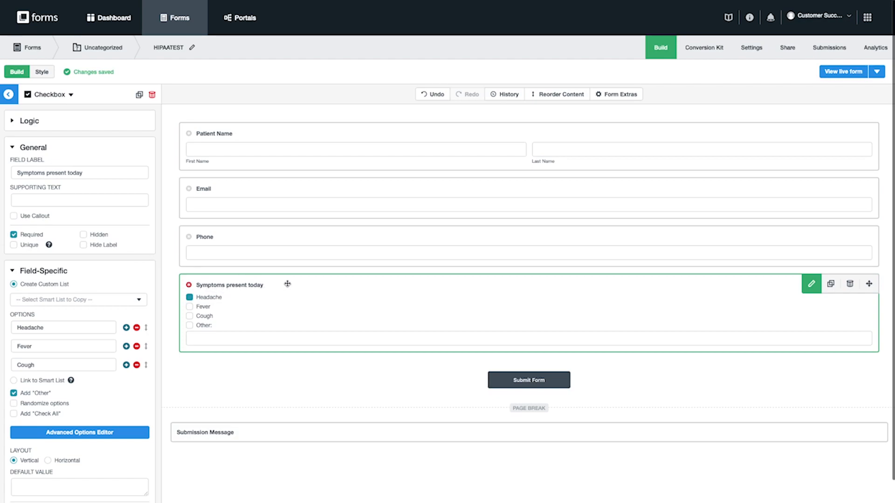
pyautogui.click(9, 94)
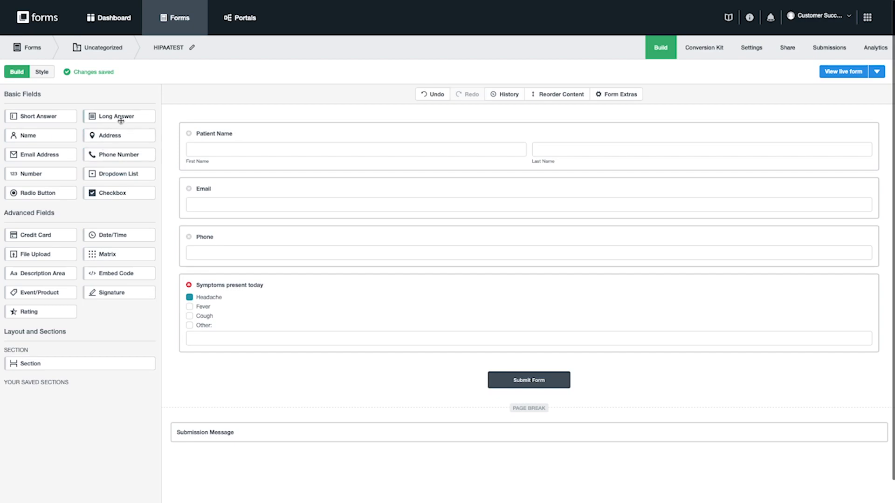
# Add a Long Answer field below the symptoms and label it "Can you tell us more about the type of headache you're having?"
pyautogui.moveTo(116, 116); pyautogui.dragTo(270, 368)
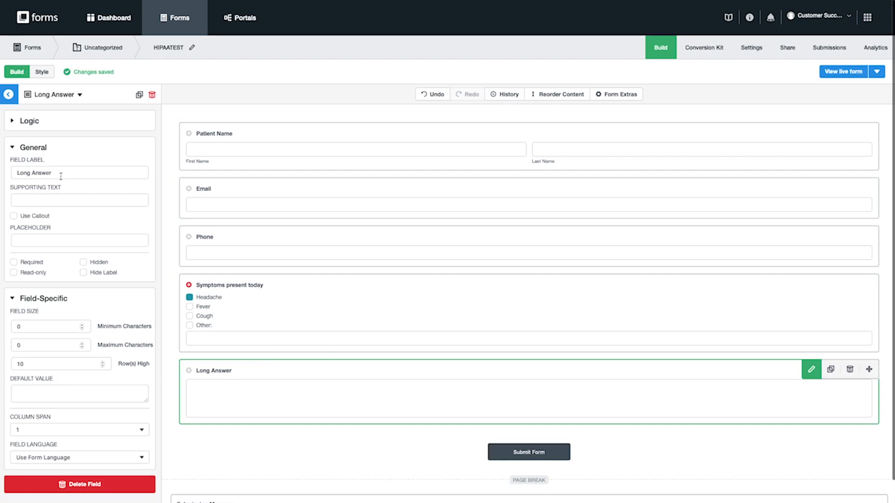
pyautogui.moveTo(51, 175); pyautogui.dragTo(2, 173)
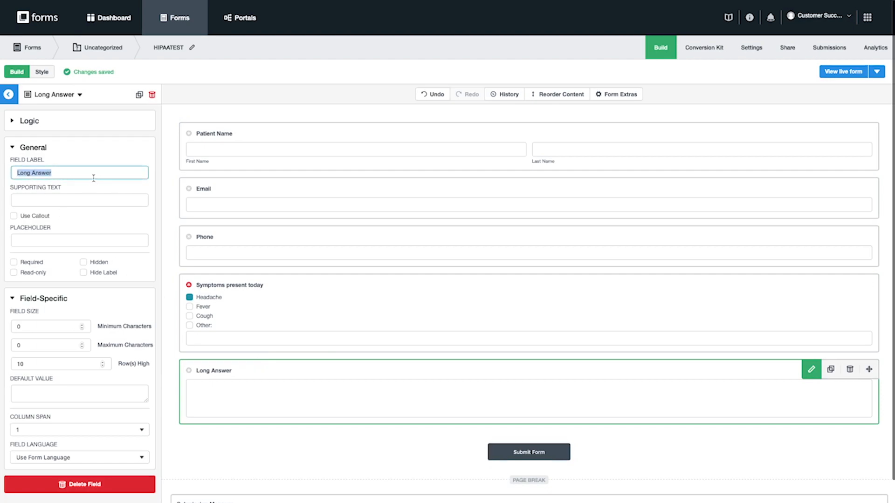
pyautogui.press('BackSpace')
pyautogui.write('Can you tell us more')
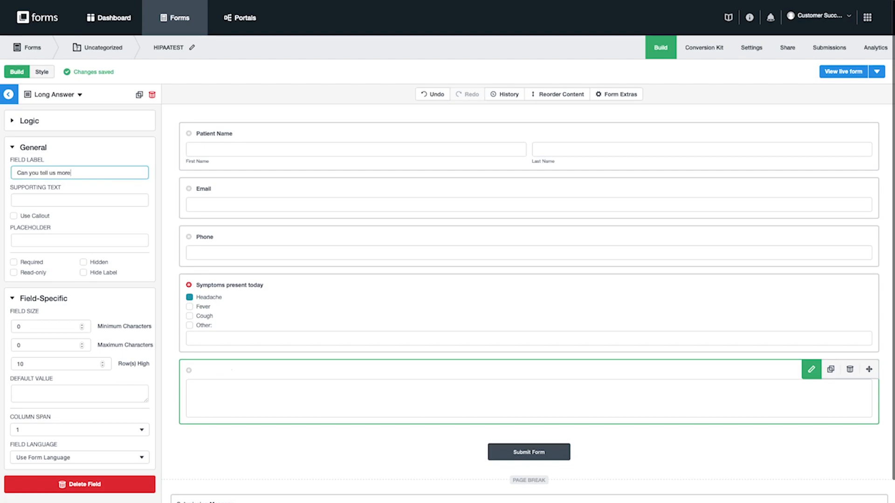
pyautogui.write(' about the type of a')
pyautogui.press('BackSpace')
pyautogui.write('headache')
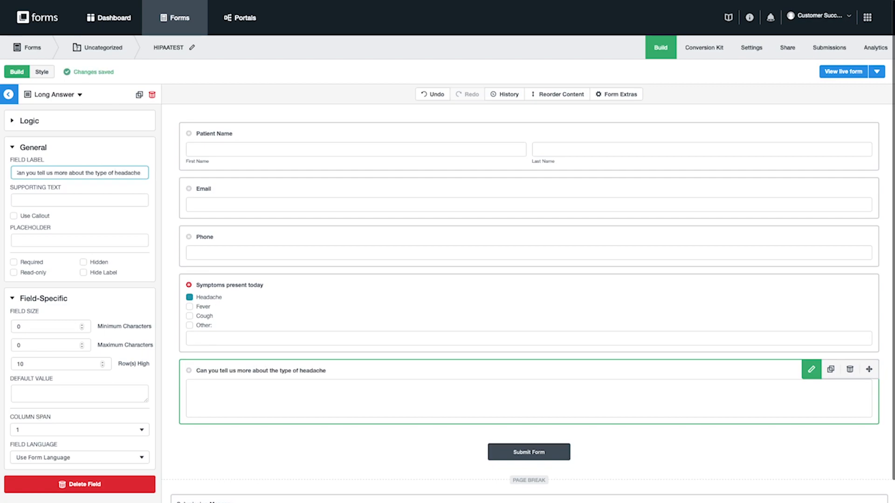
pyautogui.write(" you're having?")
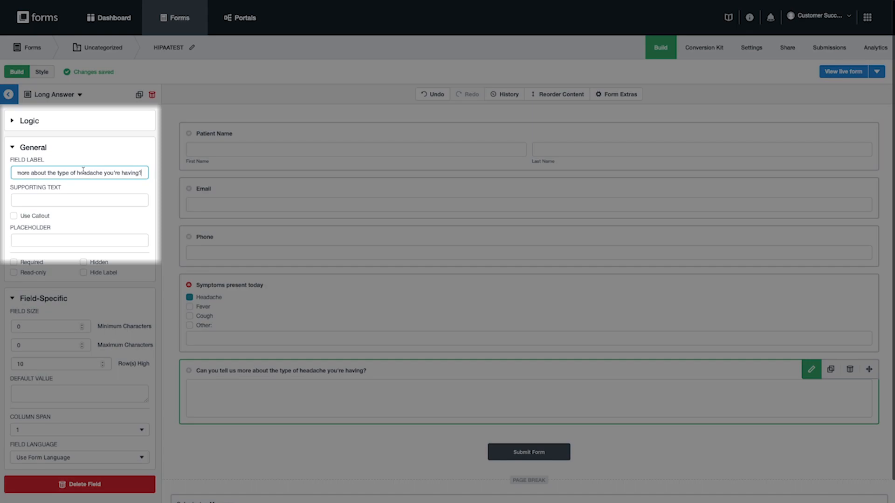
# Add a logic rule showing the headache question when all rules match and "Symptoms present today" is Headache
pyautogui.click(12, 125)
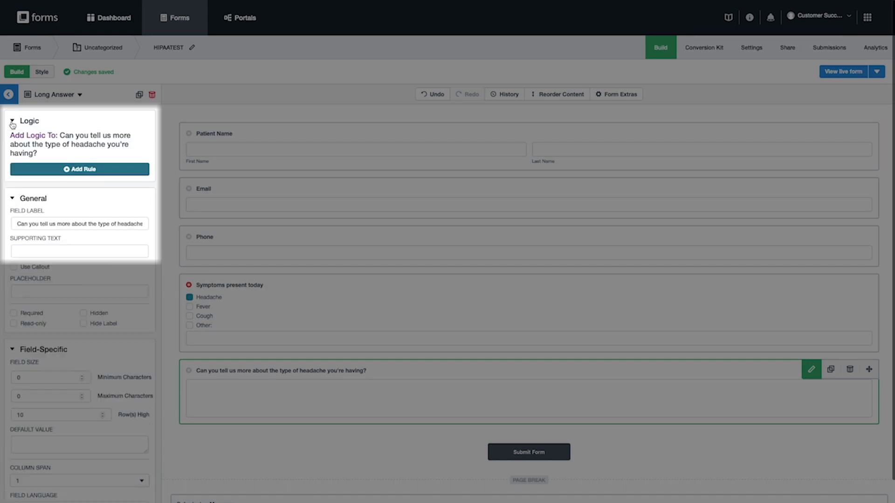
pyautogui.click(84, 170)
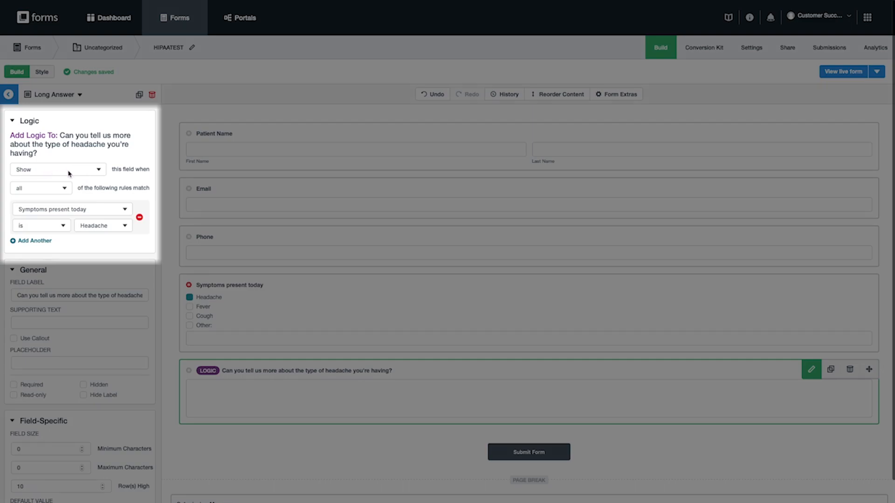
pyautogui.click(55, 191)
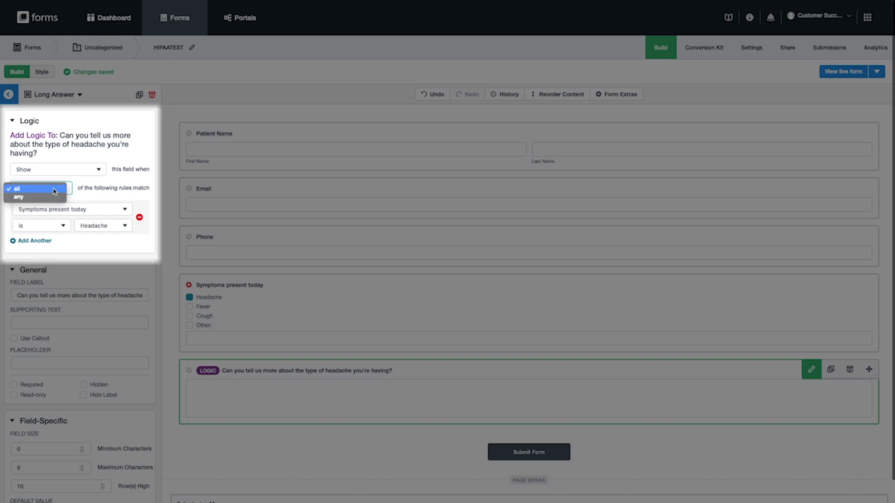
pyautogui.click(55, 191)
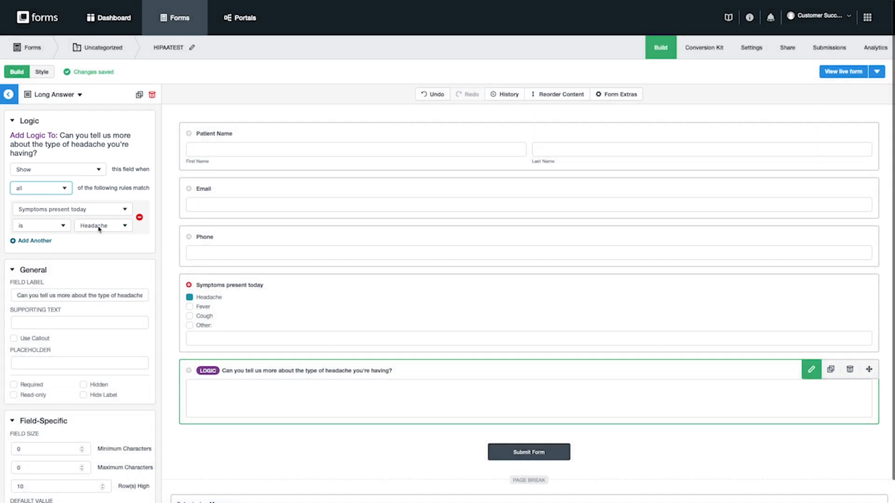
pyautogui.click(8, 94)
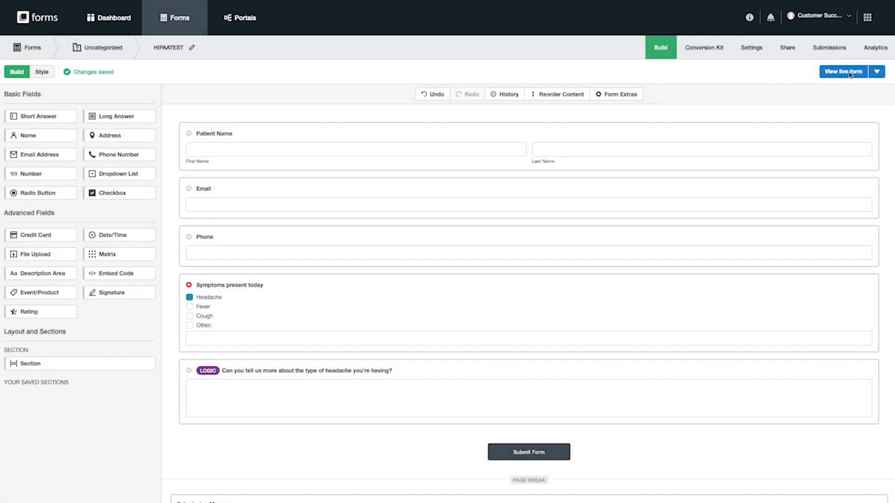
# Open the live form and enter the patient's first name and last initial
pyautogui.click(842, 71)
pyautogui.click(313, 46)
pyautogui.write('Ryan')
pyautogui.click(497, 53)
pyautogui.write('J')
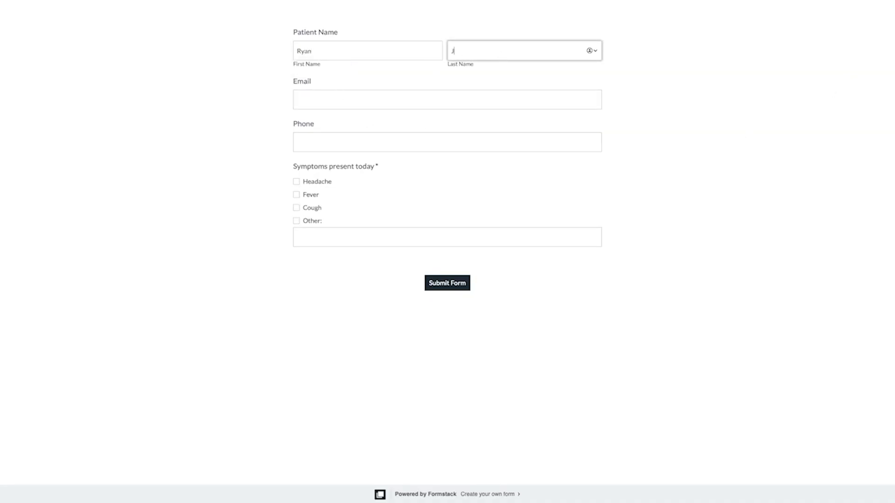
# Test the conditional headache question by selecting Fever and Cough and toggling the Headache symptom on and off
pyautogui.click(296, 194)
pyautogui.click(296, 207)
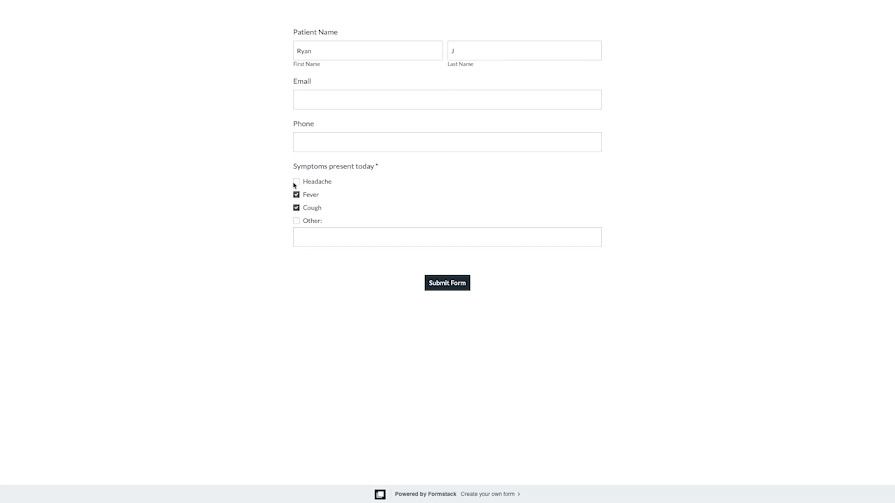
pyautogui.click(296, 181)
pyautogui.click(296, 182)
pyautogui.click(296, 181)
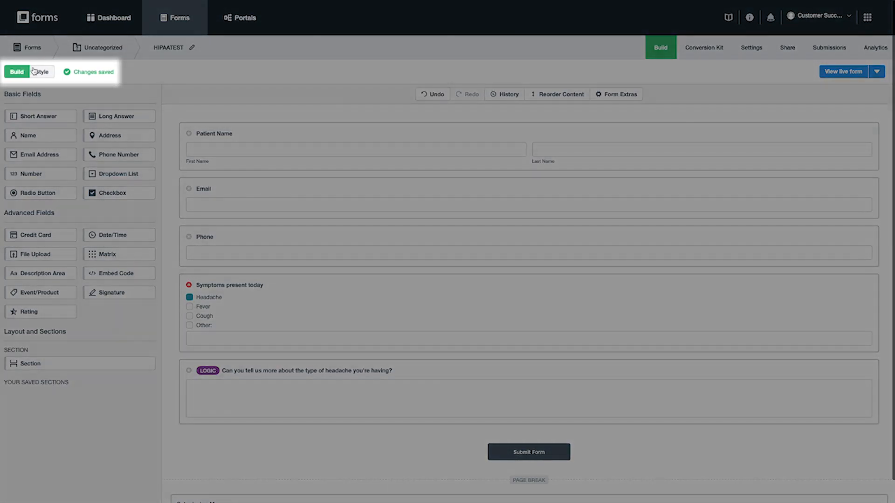
# Create a new theme in the form's Themes Library and adjust its font size
pyautogui.click(45, 72)
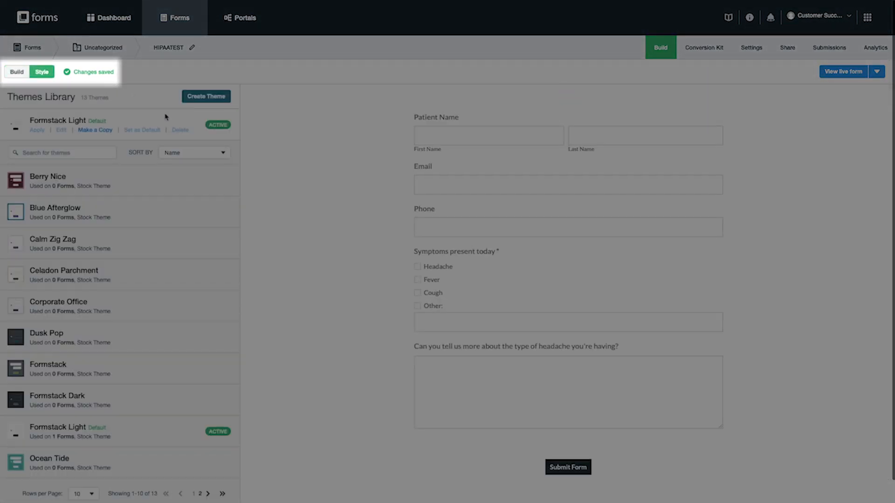
pyautogui.moveTo(159, 136)
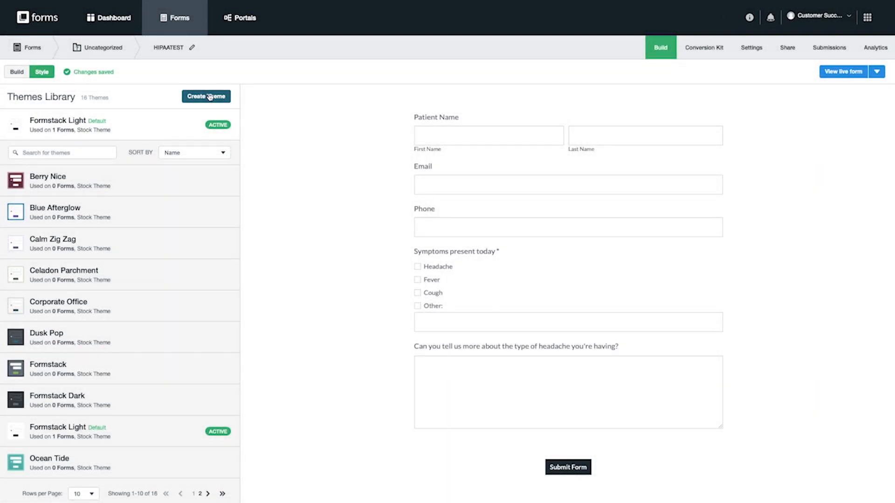
pyautogui.click(210, 96)
pyautogui.moveTo(101, 175)
pyautogui.mouseDown()
pyautogui.moveTo(190, 175)
pyautogui.moveTo(100, 175)
pyautogui.mouseUp()
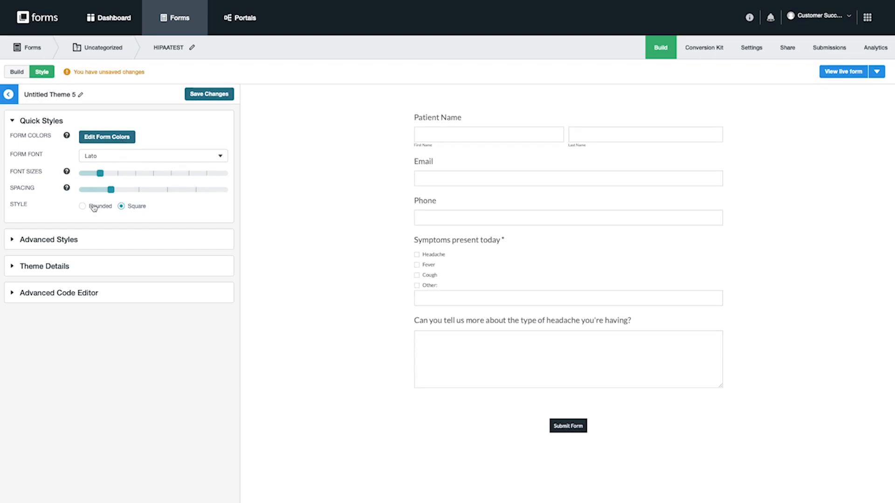
# Leave the new theme without saving its style changes and return to building the form
pyautogui.click(9, 95)
pyautogui.click(334, 280)
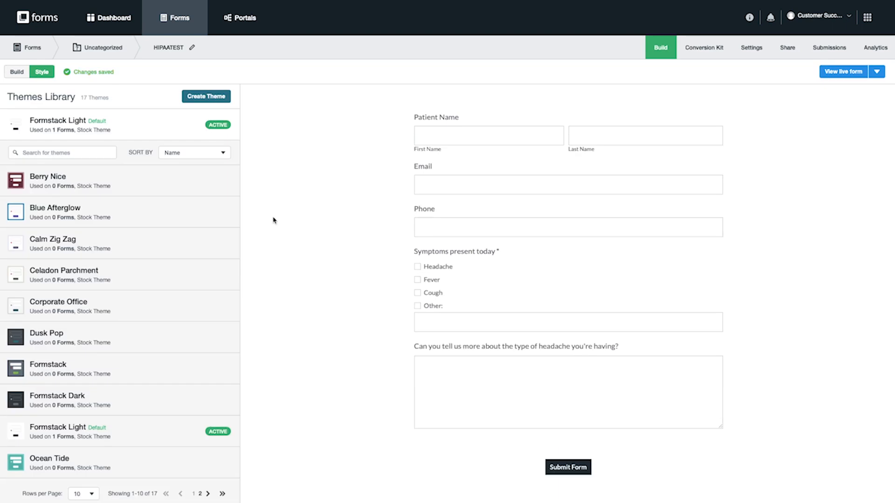
pyautogui.click(21, 72)
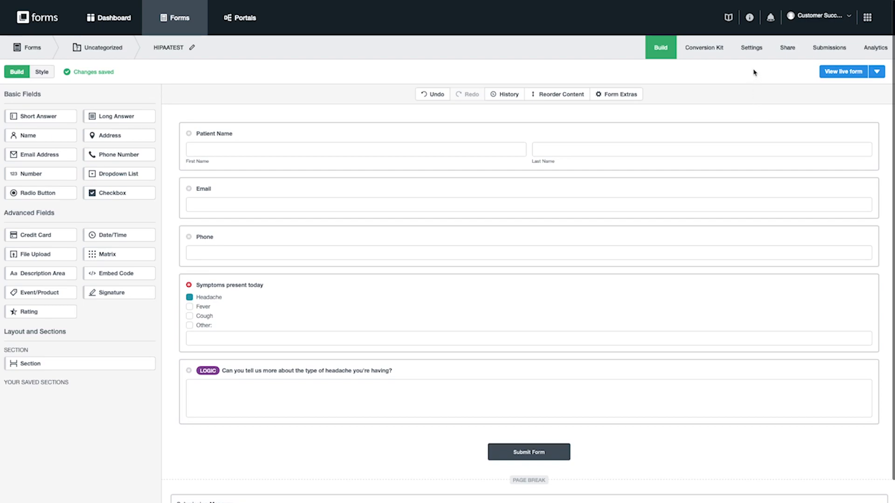
# Look through the Resource Center's help article search and its options for submitting a support ticket
pyautogui.click(750, 20)
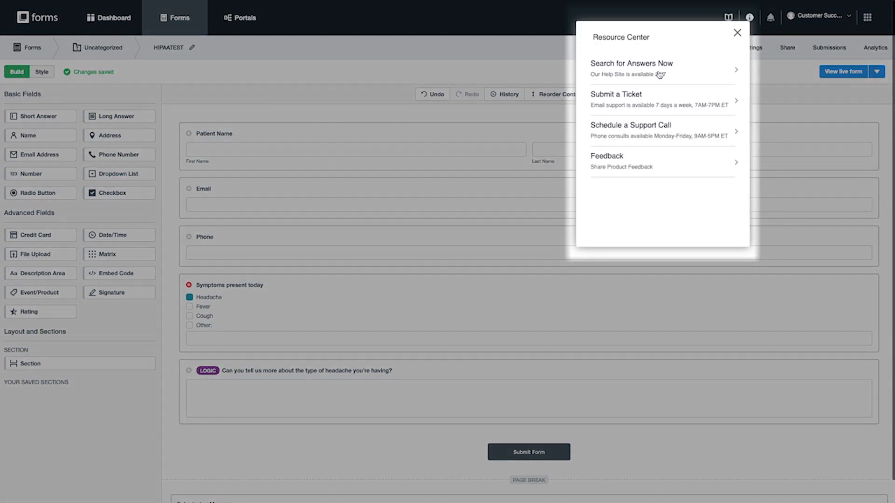
pyautogui.click(659, 73)
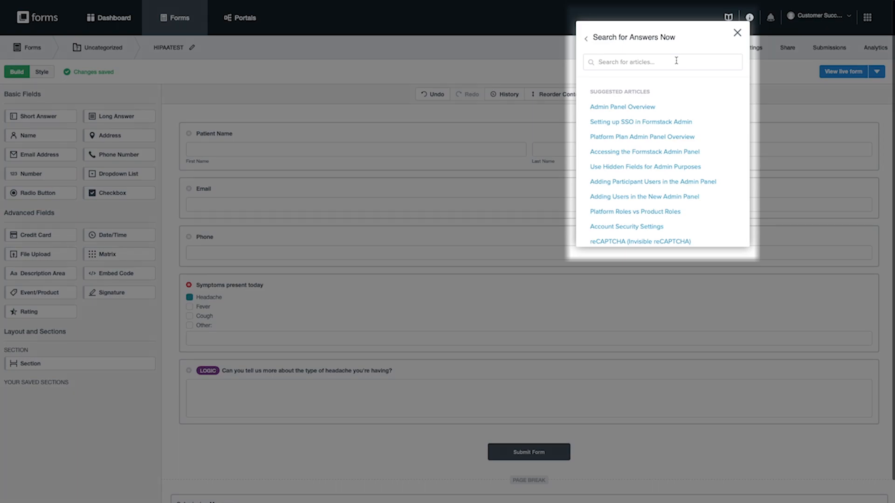
pyautogui.click(586, 40)
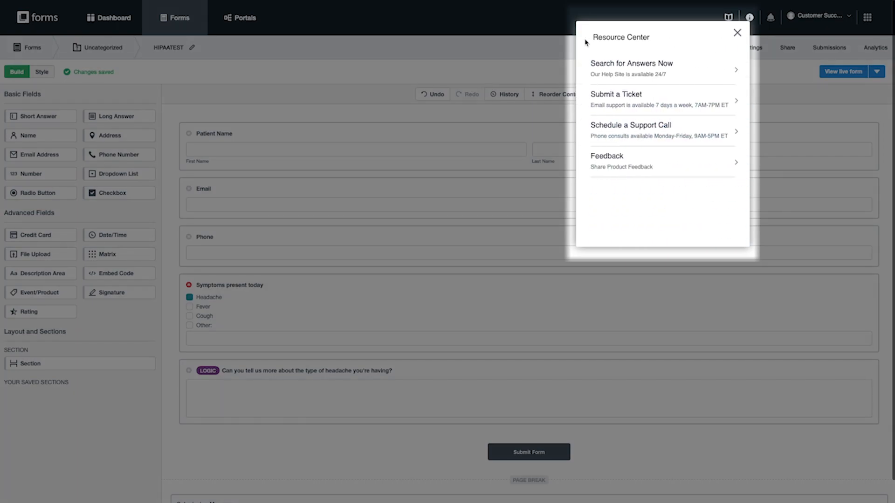
pyautogui.click(635, 104)
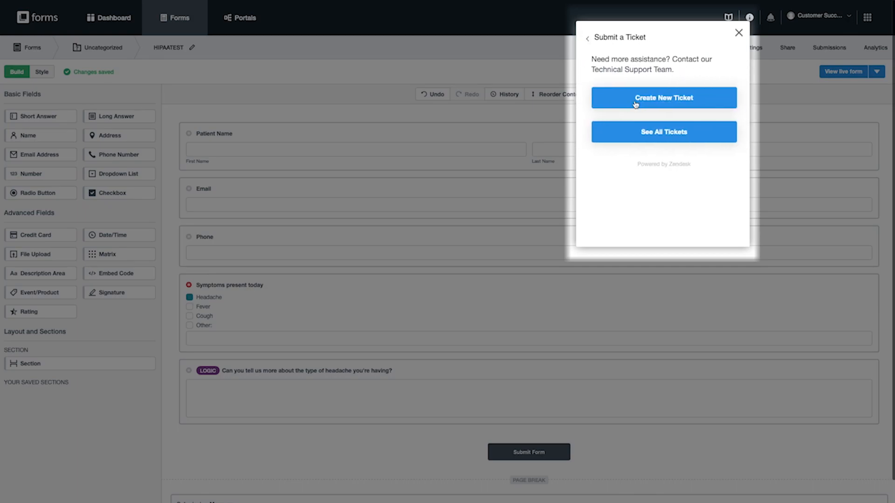